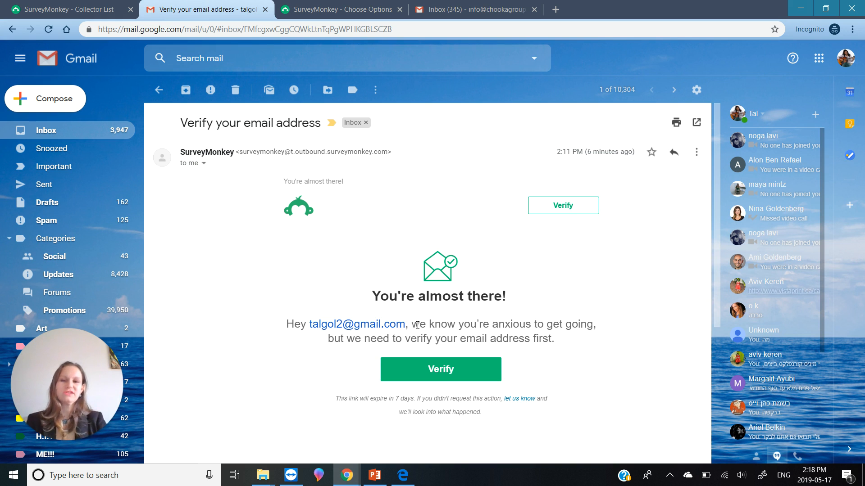
# Switch to SurveyMonkey, accept the options for Email Invitation 1, and set its schedule to send now.
pyautogui.click(358, 14)
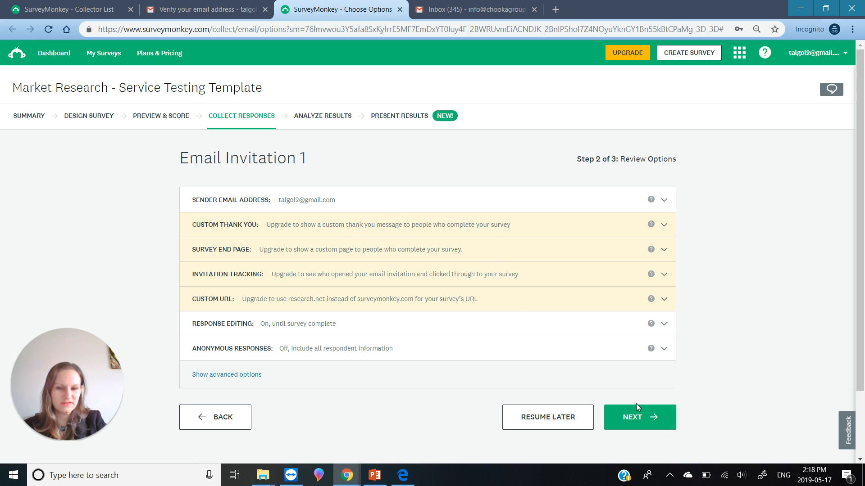
pyautogui.click(656, 424)
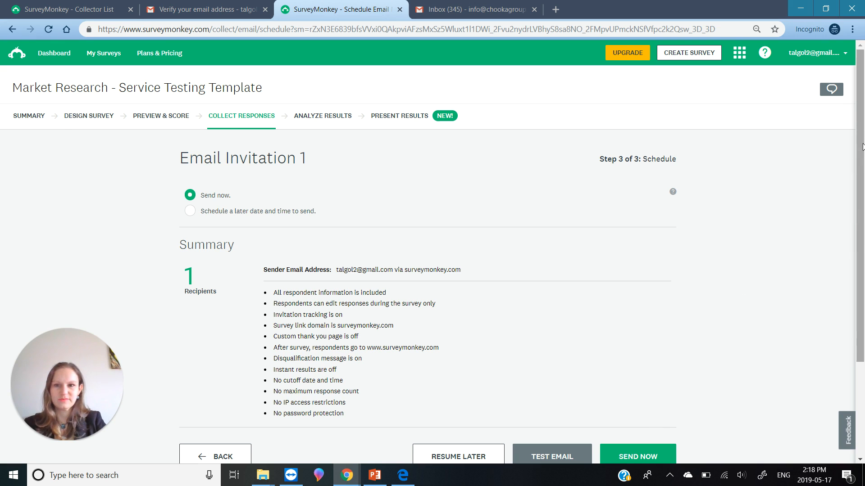
pyautogui.scroll(-2, 863, 147)
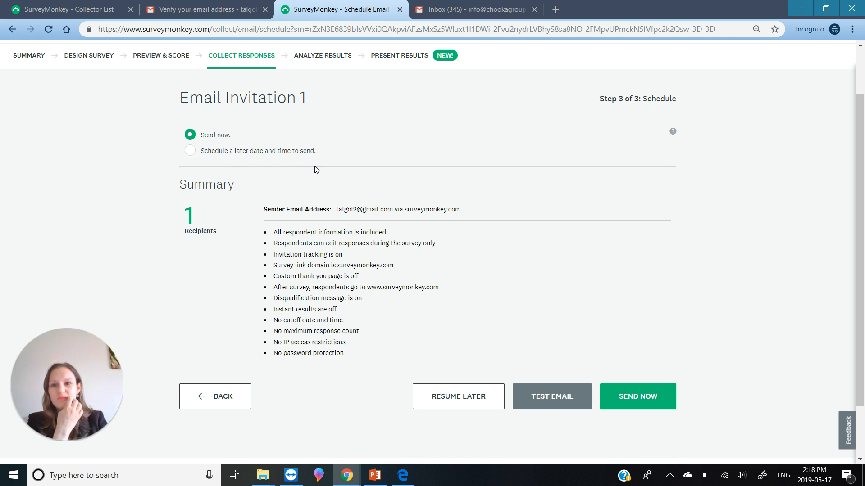
pyautogui.click(290, 151)
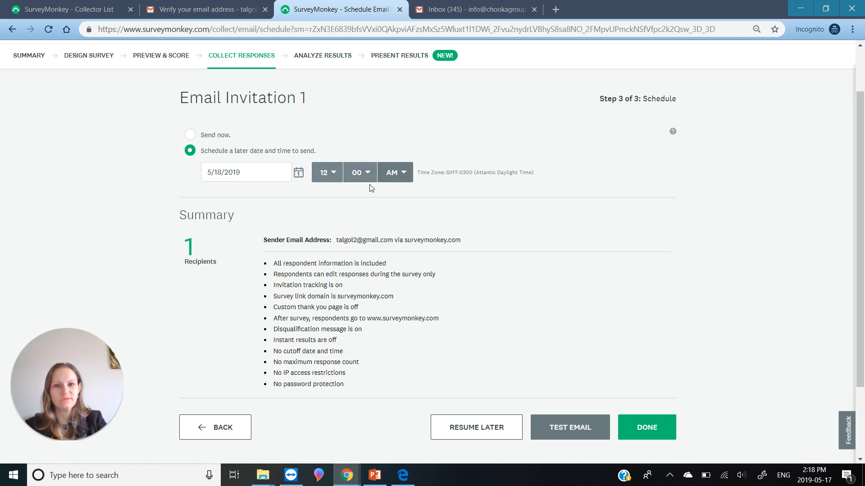
pyautogui.click(215, 139)
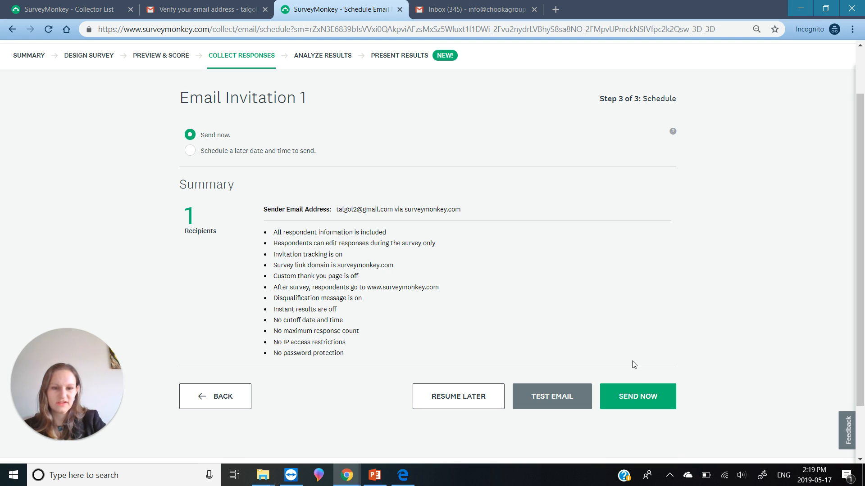
# Send a test of the email invitation and open the received message in the Gmail inbox.
pyautogui.click(566, 400)
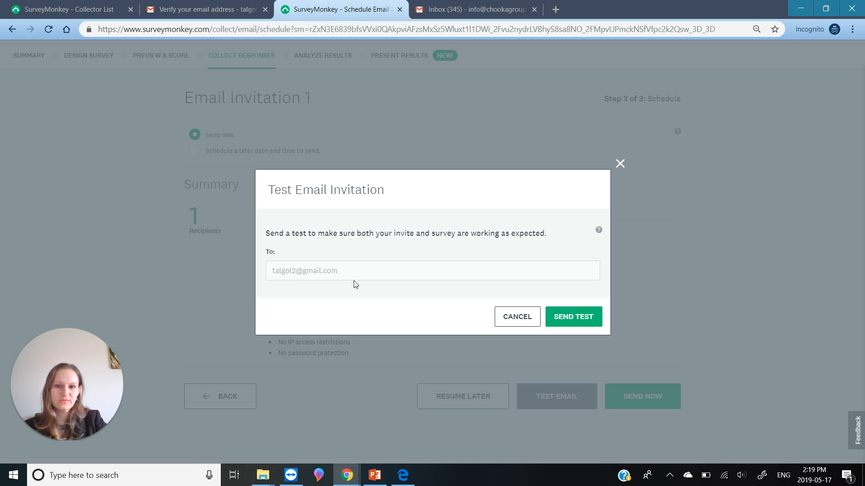
pyautogui.click(585, 320)
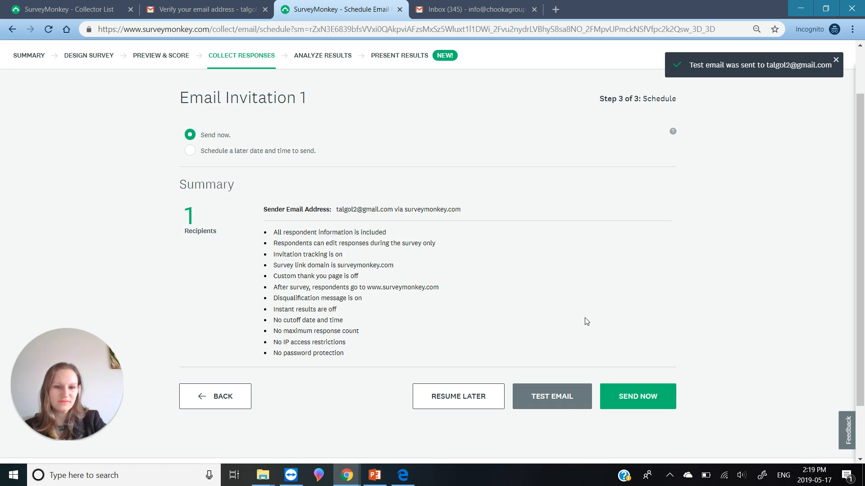
pyautogui.click(180, 10)
pyautogui.click(82, 140)
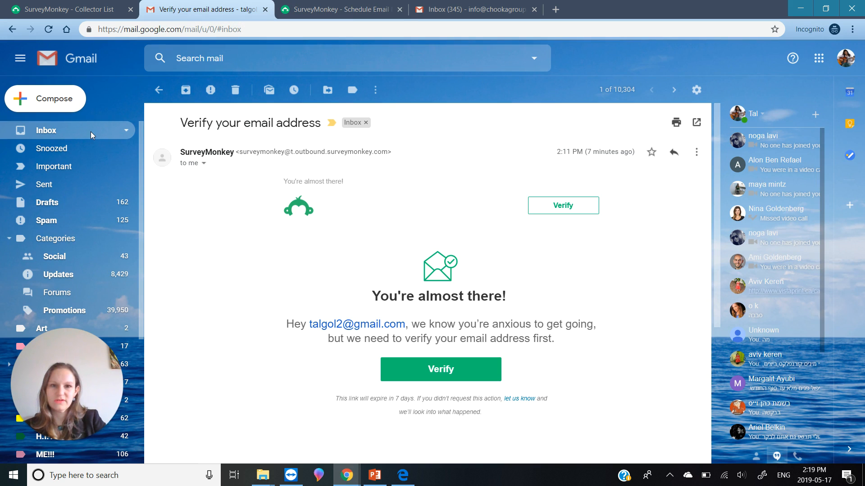
pyautogui.click(625, 127)
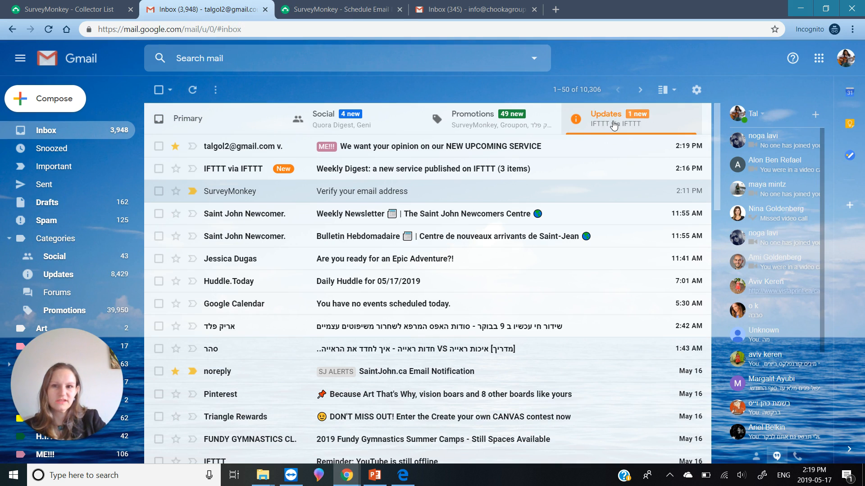
pyautogui.click(400, 153)
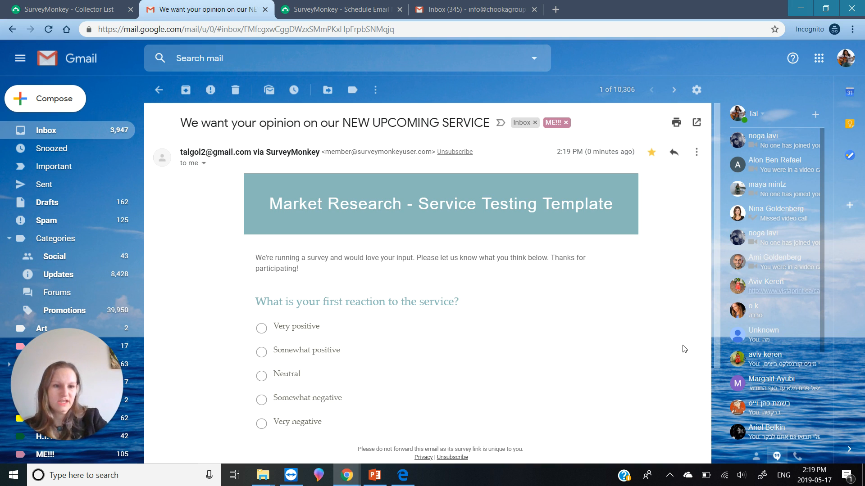
# Start the survey from the test email's embedded question, pass the introduction, and answer question 1 with Very positive.
pyautogui.moveTo(713, 295); pyautogui.dragTo(719, 391)
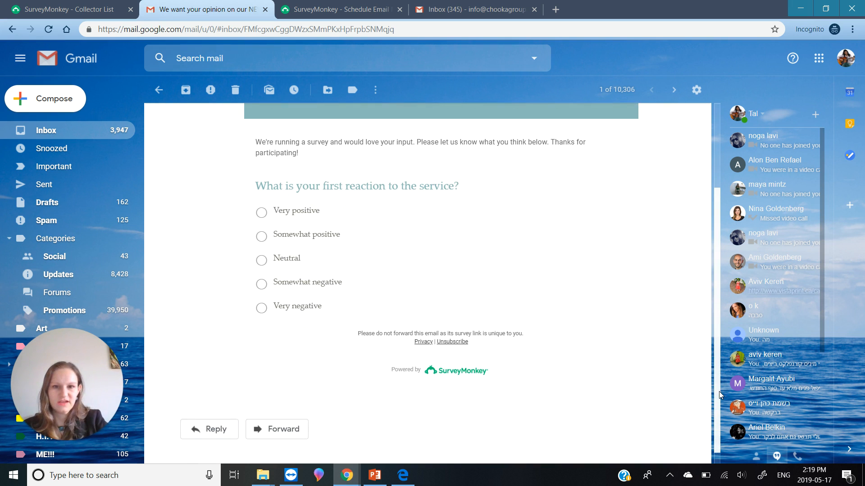
pyautogui.click(261, 212)
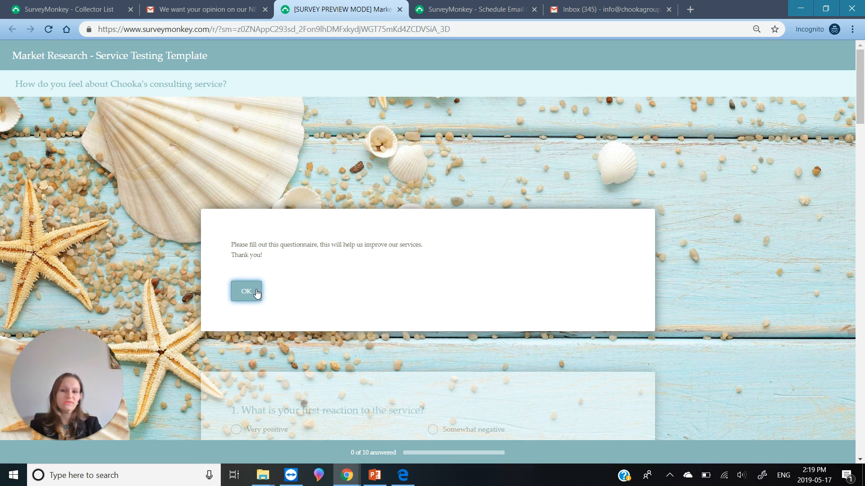
pyautogui.click(254, 294)
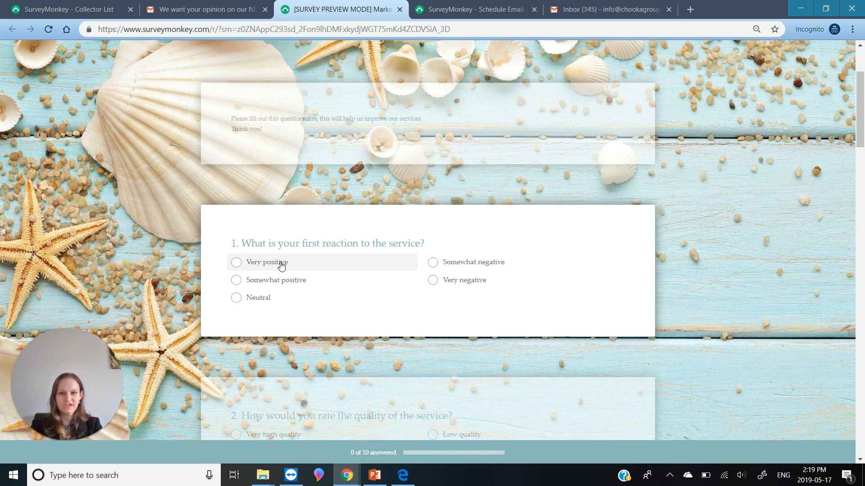
pyautogui.click(281, 267)
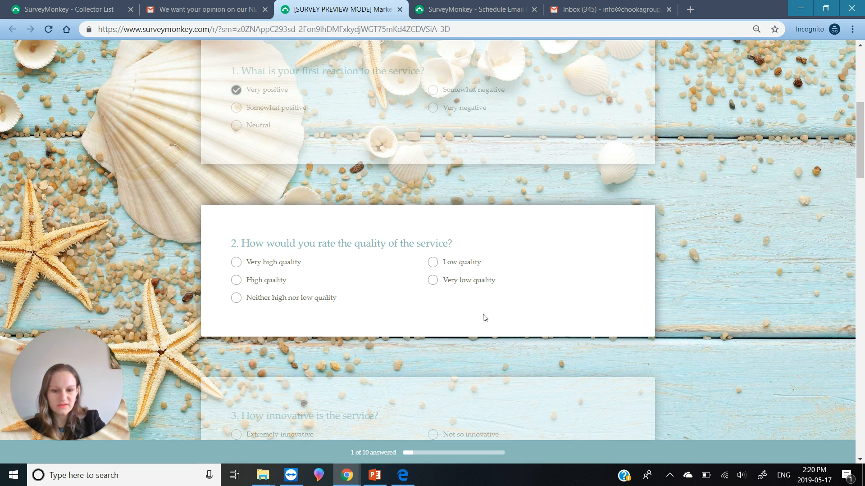
# Enlarge the survey preview to 100% and look through its remaining questions down to the end.
pyautogui.hotkey('ctrl', '+')
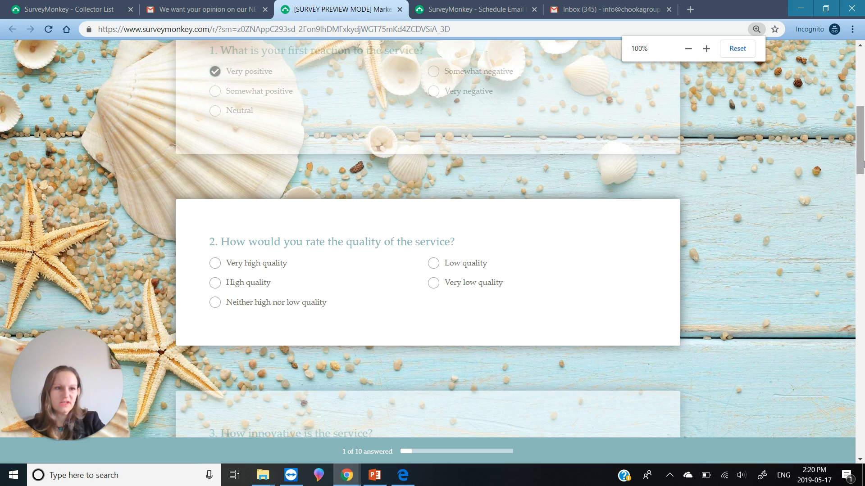
pyautogui.scroll(-15, 862, 167)
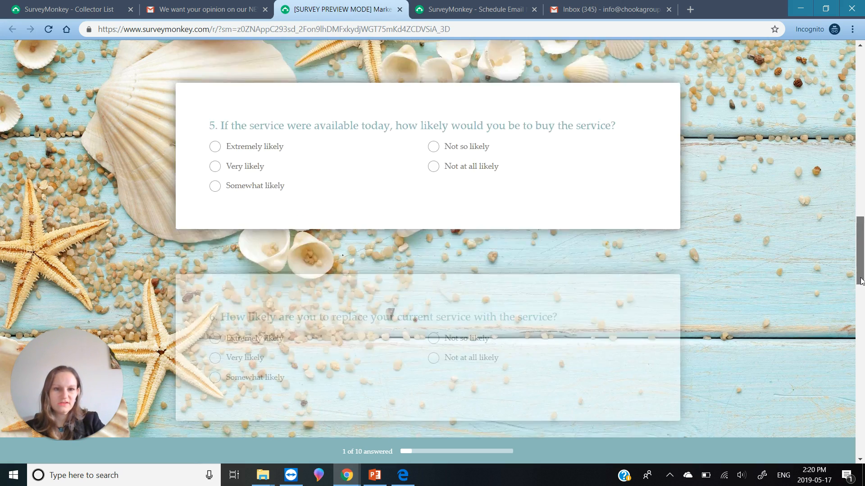
pyautogui.scroll(-15, 861, 335)
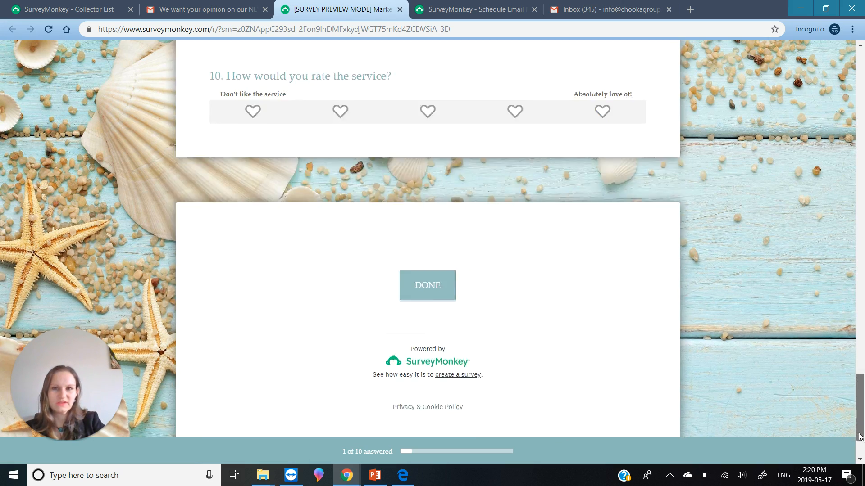
pyautogui.scroll(15, 861, 433)
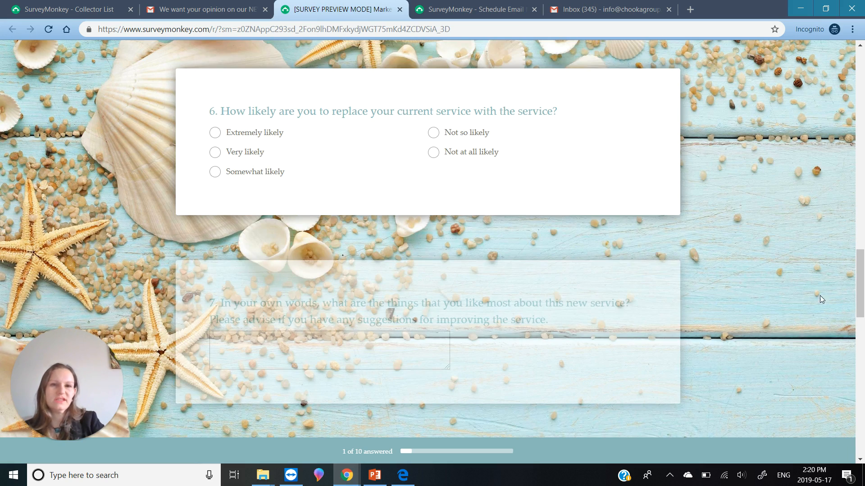
# Return to the invitation's schedule page, send the invitation, and start setting up the automated follow-up emails.
pyautogui.click(475, 10)
pyautogui.click(685, 442)
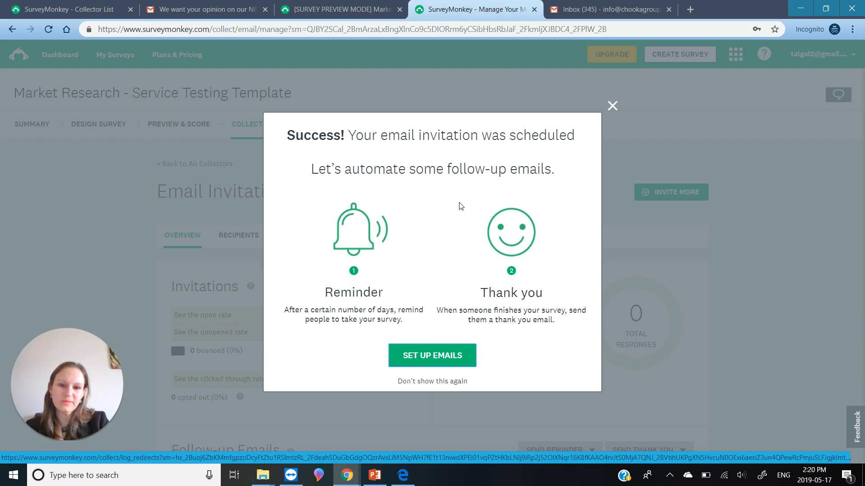
pyautogui.click(455, 358)
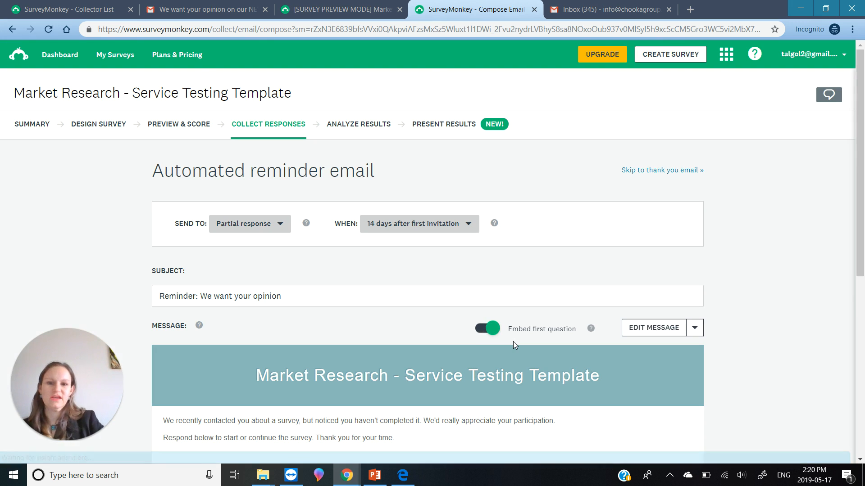
# Review the recipient options for the automated reminder email and set its timing to 3 days after first invitation.
pyautogui.scroll(-2, 861, 152)
pyautogui.scroll(-1, 861, 152)
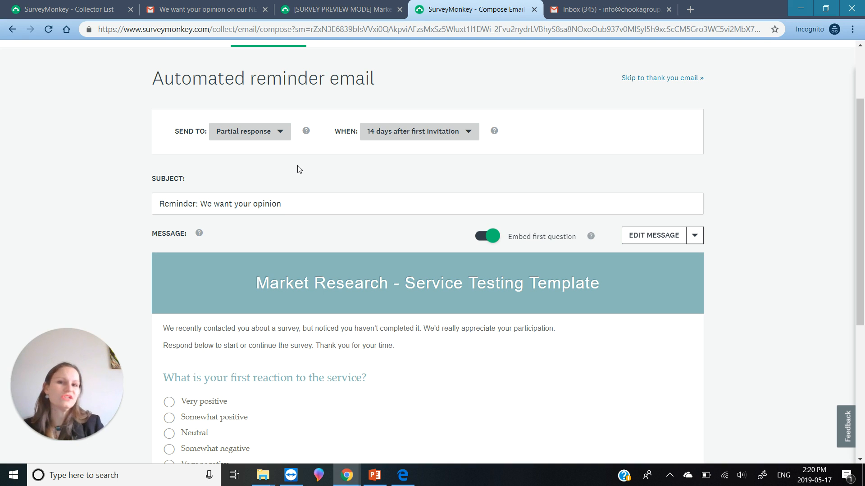
pyautogui.click(250, 131)
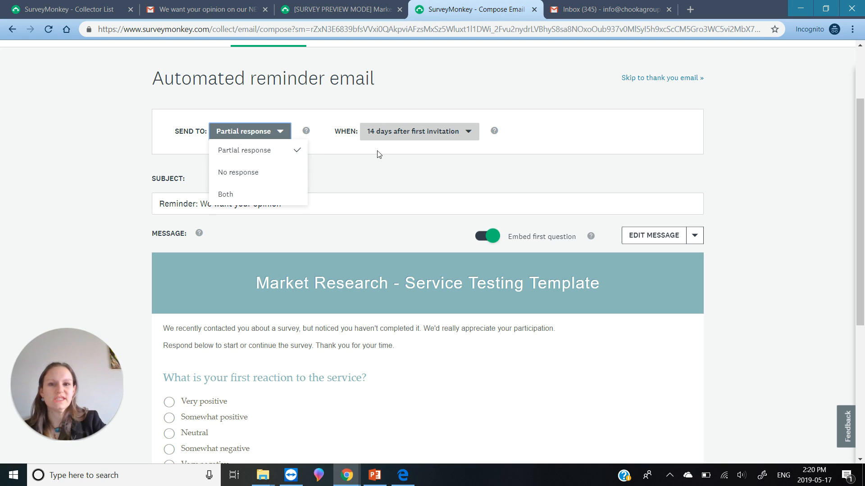
pyautogui.click(420, 137)
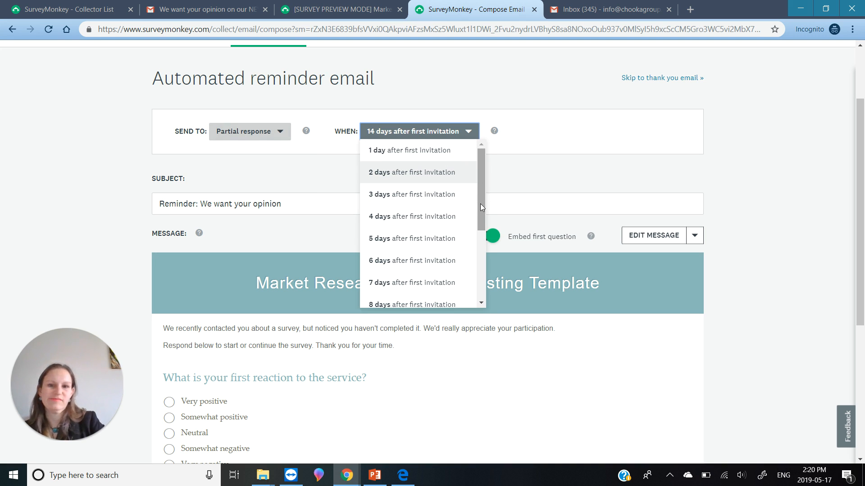
pyautogui.click(414, 195)
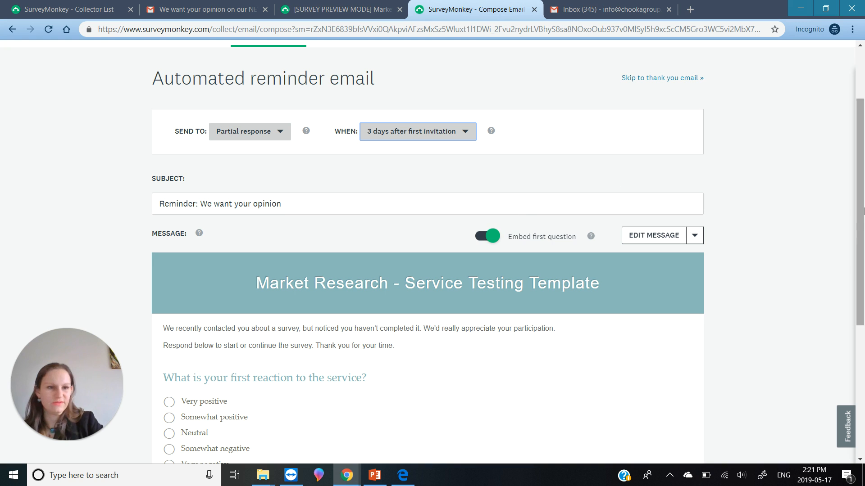
# Preview the reminder message in its mobile layout and save the reminder automation.
pyautogui.moveTo(862, 217); pyautogui.dragTo(857, 319)
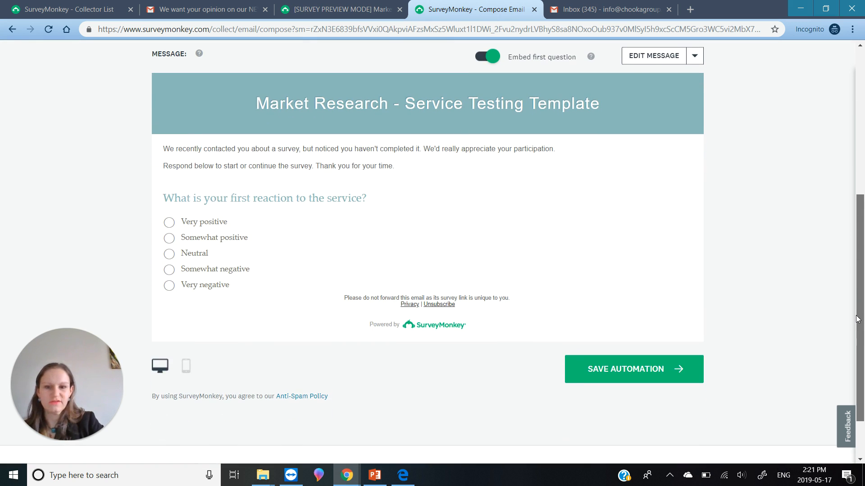
pyautogui.click(186, 367)
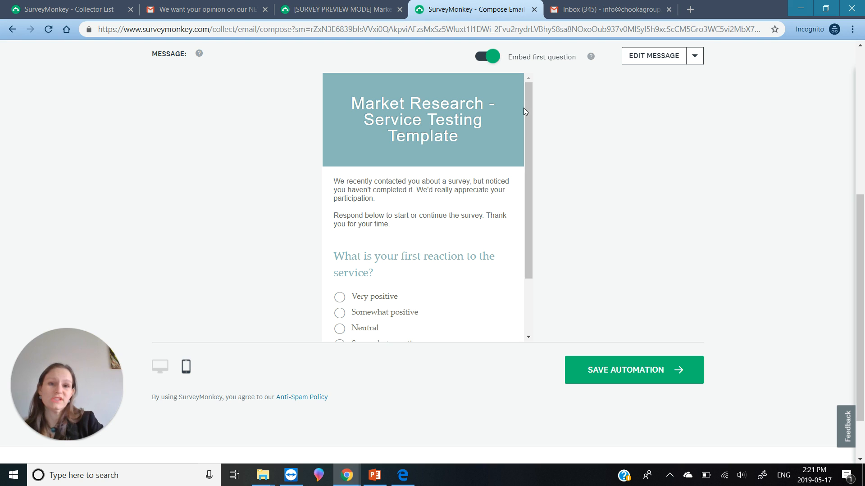
pyautogui.moveTo(528, 117); pyautogui.dragTo(525, 167)
pyautogui.moveTo(522, 227); pyautogui.dragTo(520, 99)
pyautogui.scroll(1, 857, 243)
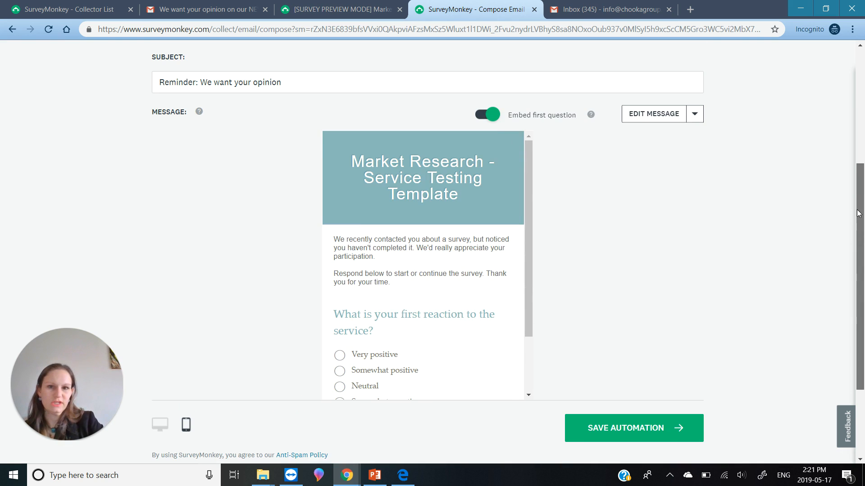
pyautogui.click(635, 429)
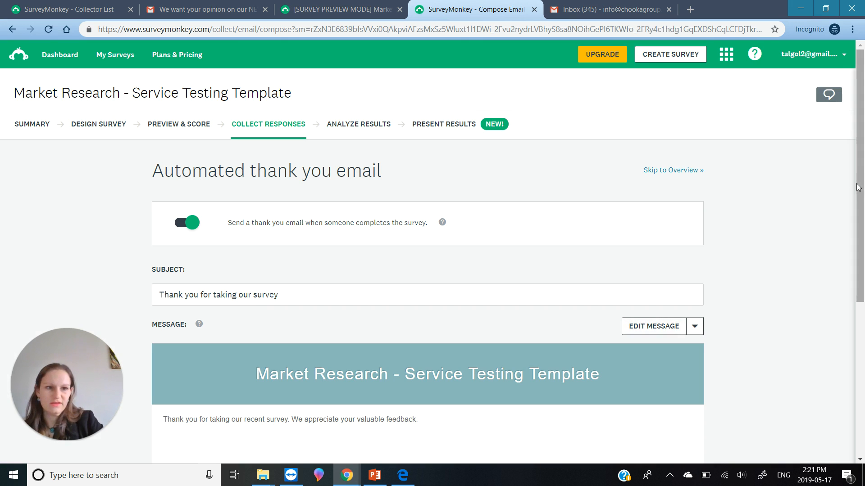
# Review the automated thank you email and open its message for editing.
pyautogui.scroll(-1, 861, 216)
pyautogui.moveTo(861, 215); pyautogui.dragTo(861, 249)
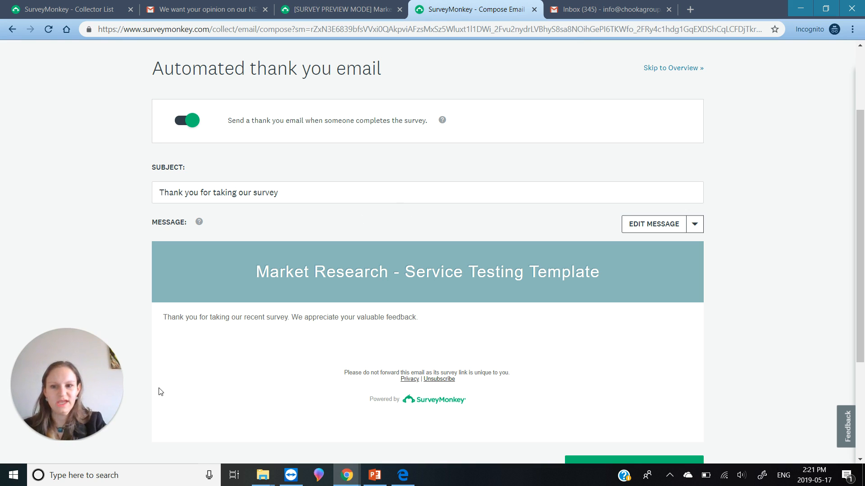
pyautogui.click(639, 228)
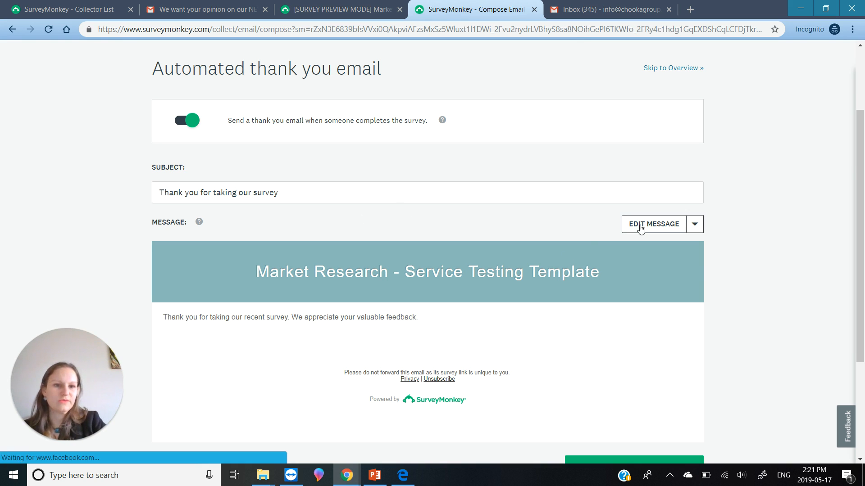